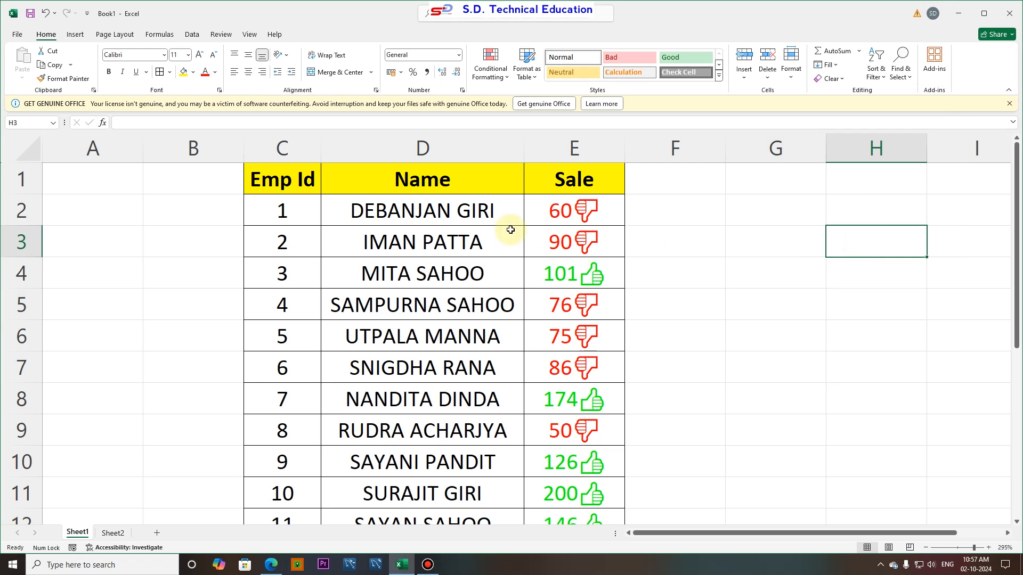
Step: Examine the employee table on Sheet1, comparing the Sale values with their coloured thumbs-up and thumbs-down icons
{"action": "left_click", "coordinate": [281, 192]}
{"action": "left_click_drag", "start_coordinate": [281, 199], "coordinate": [283, 400]}
{"action": "left_click_drag", "start_coordinate": [423, 178], "coordinate": [424, 354]}
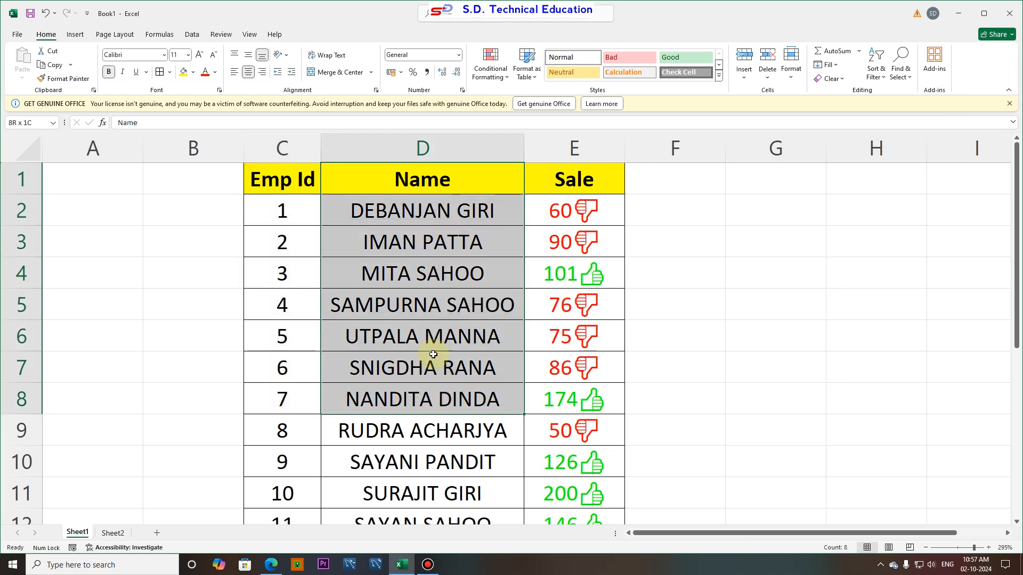
{"action": "left_click", "coordinate": [392, 261]}
{"action": "left_click", "coordinate": [415, 216]}
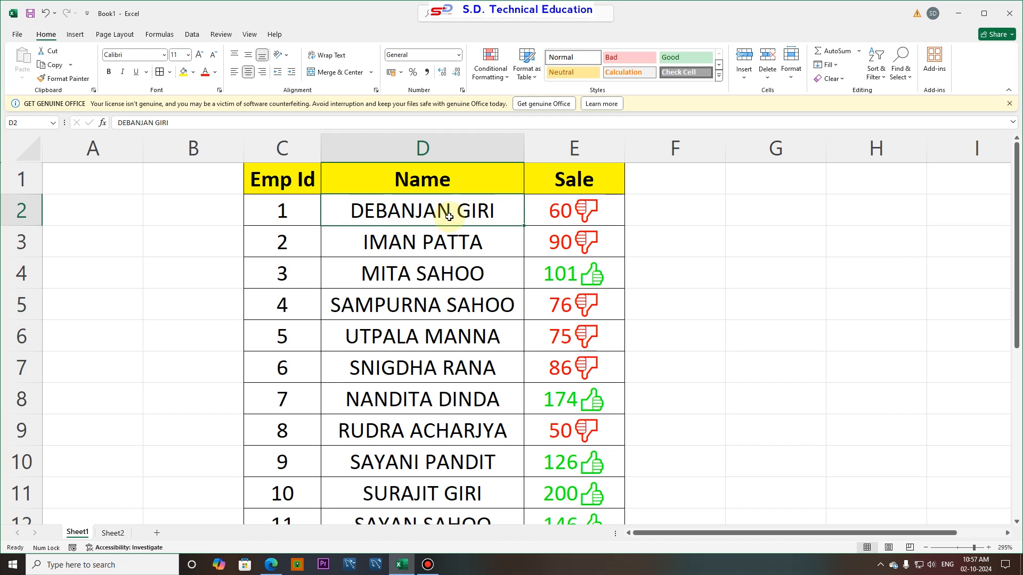
{"action": "left_click", "coordinate": [560, 274]}
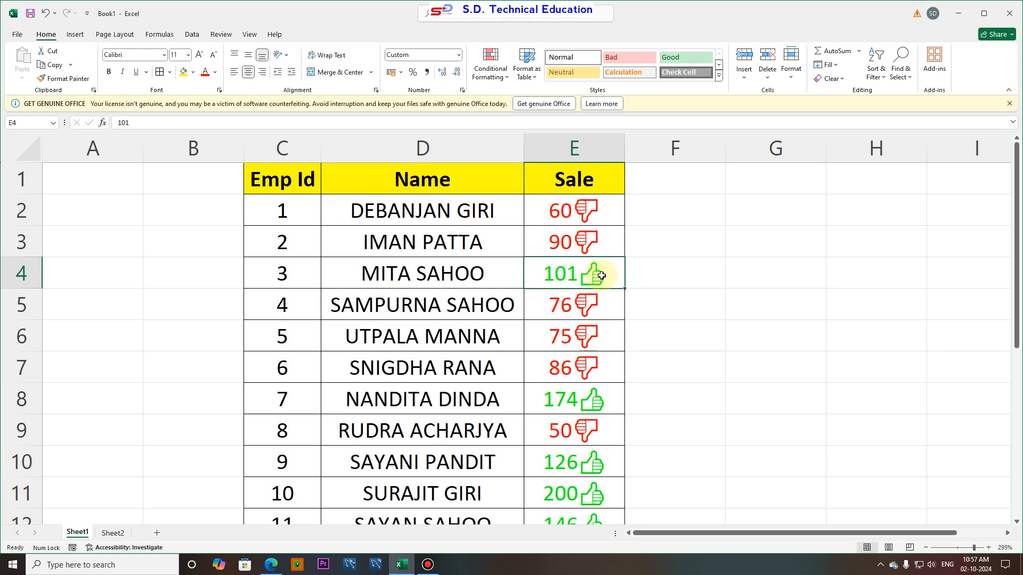
{"action": "left_click", "coordinate": [577, 227]}
{"action": "left_click", "coordinate": [579, 214]}
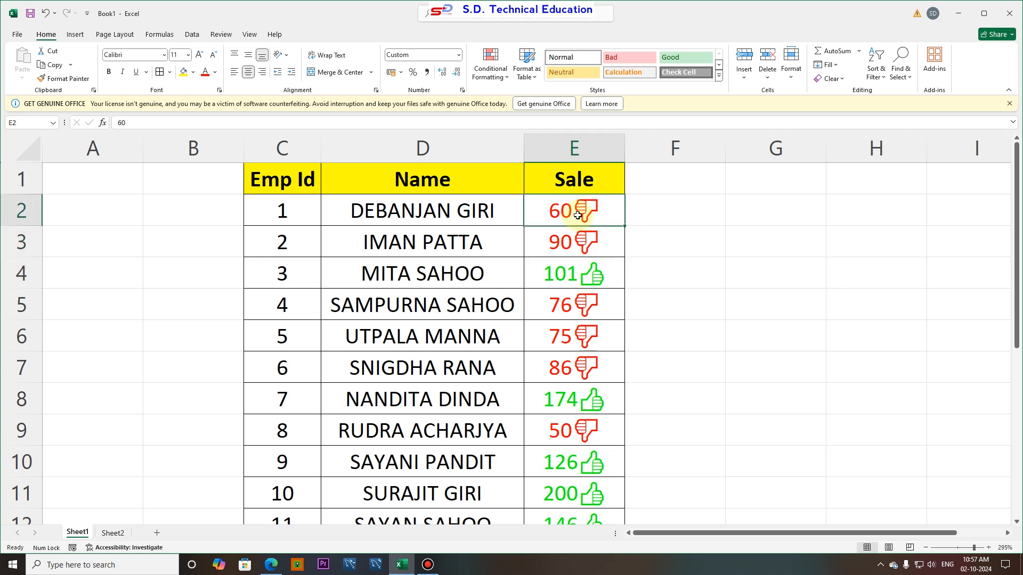
{"action": "left_click", "coordinate": [580, 245]}
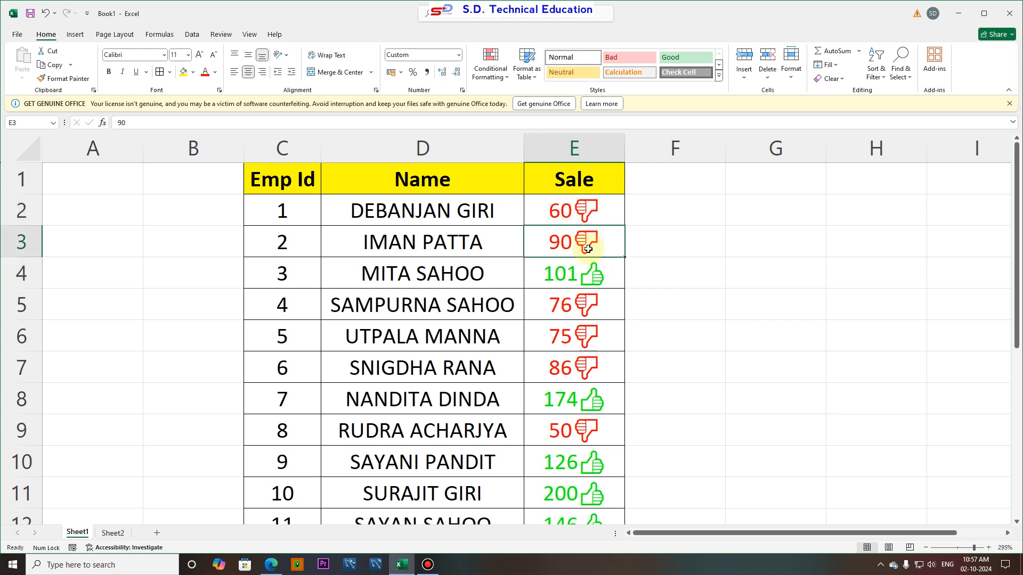
{"action": "left_click", "coordinate": [588, 219]}
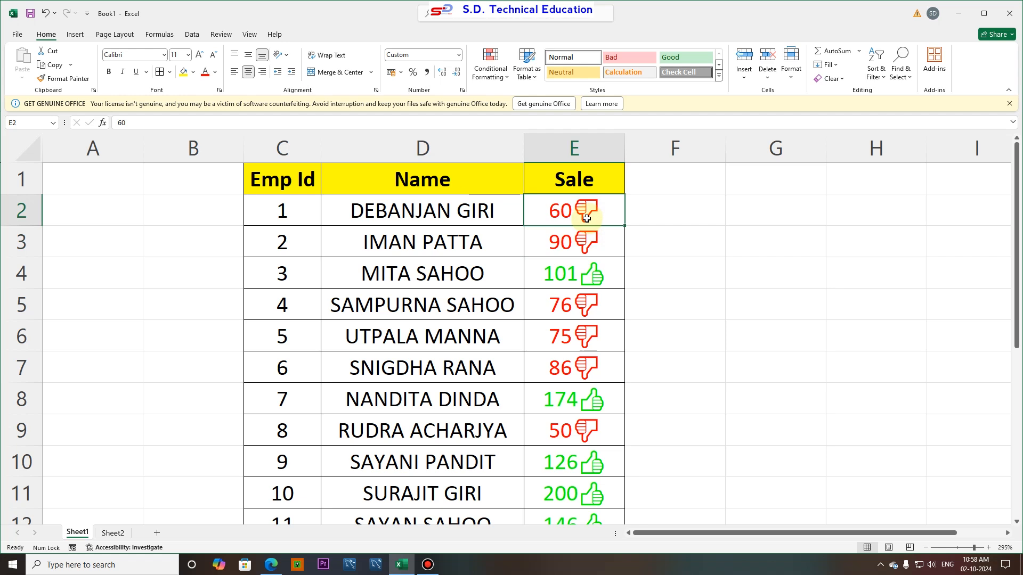
{"action": "left_click", "coordinate": [584, 241]}
Step: Set the first employee's sale in cell E2 of Sheet1 to 120
{"action": "left_click", "coordinate": [552, 211]}
{"action": "type", "text": "120"}
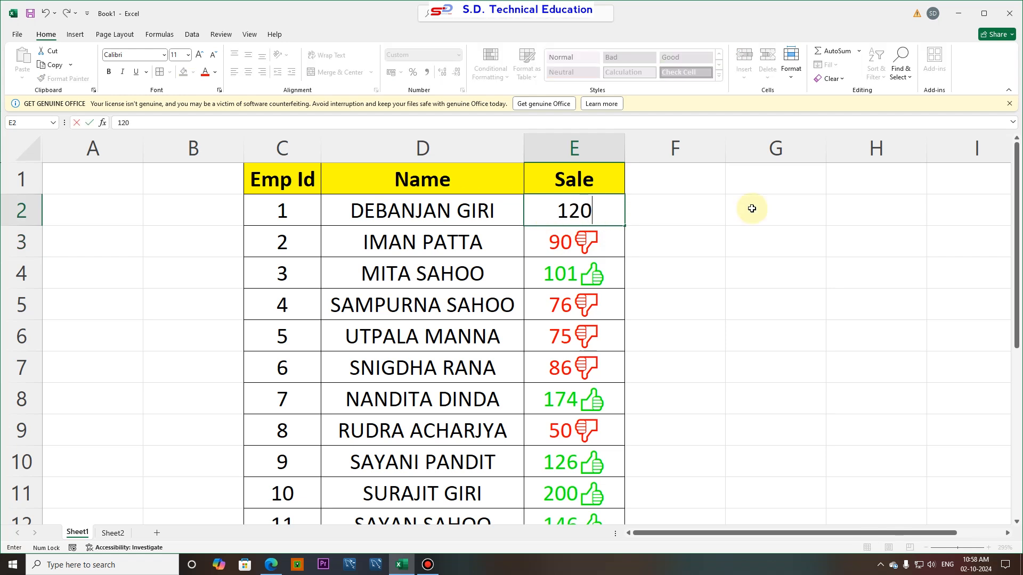
{"action": "key", "text": "Return"}
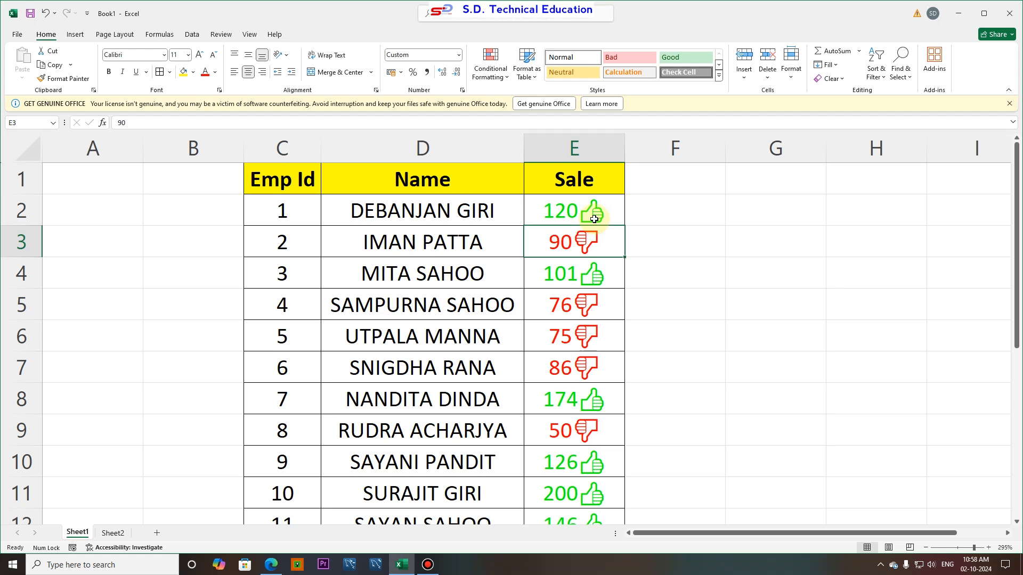
Step: Switch to Sheet2 and select all the Sale values in E2:E12
{"action": "left_click", "coordinate": [113, 533]}
{"action": "left_click", "coordinate": [538, 322]}
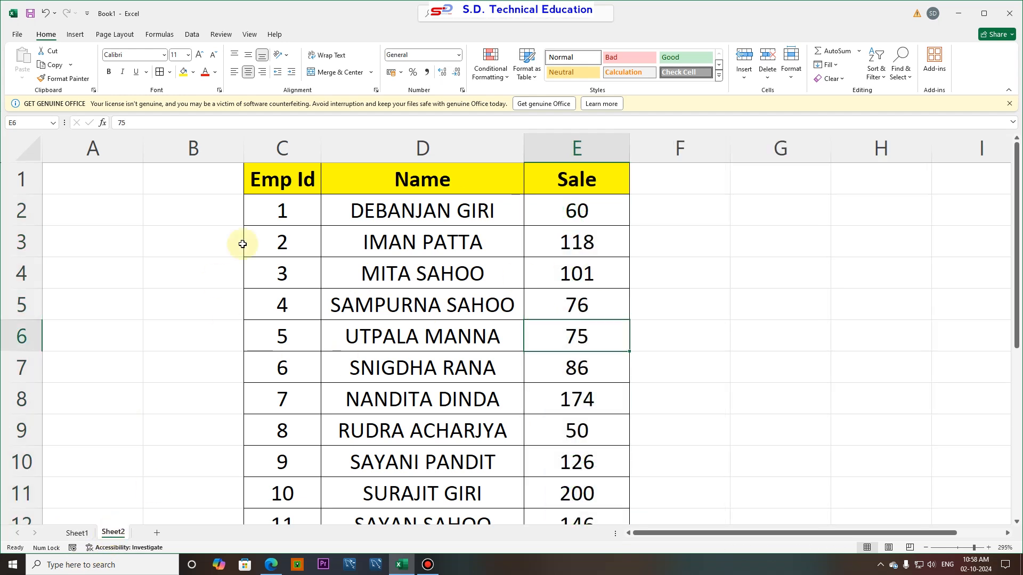
{"action": "left_click_drag", "start_coordinate": [267, 168], "coordinate": [560, 500]}
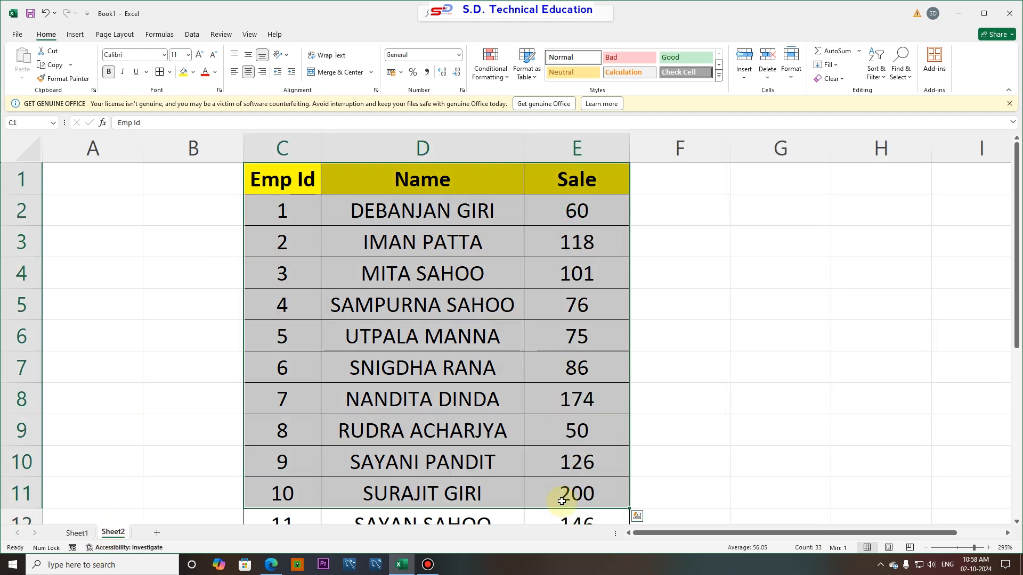
{"action": "left_click", "coordinate": [602, 332]}
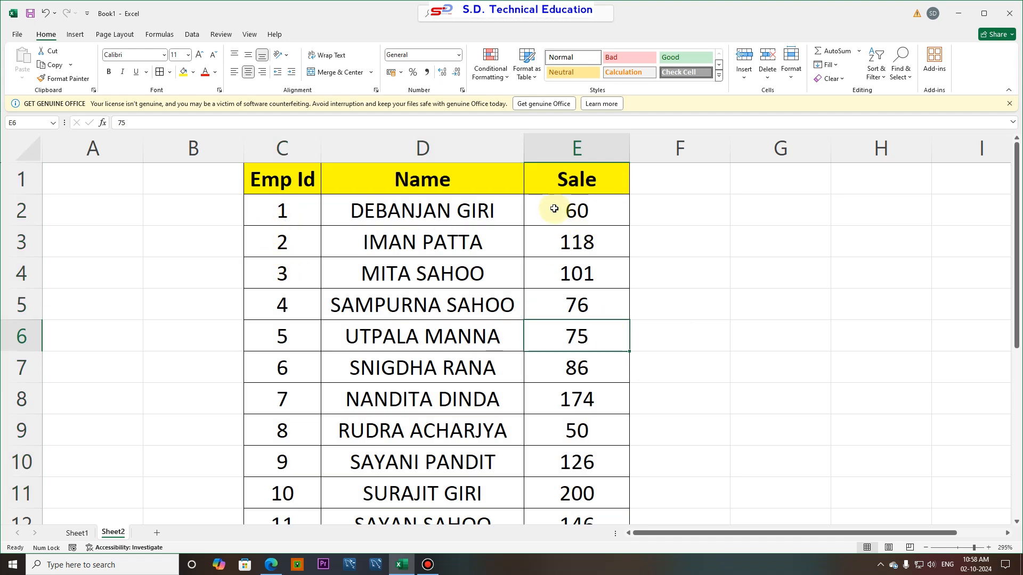
{"action": "left_click_drag", "start_coordinate": [567, 207], "coordinate": [572, 472]}
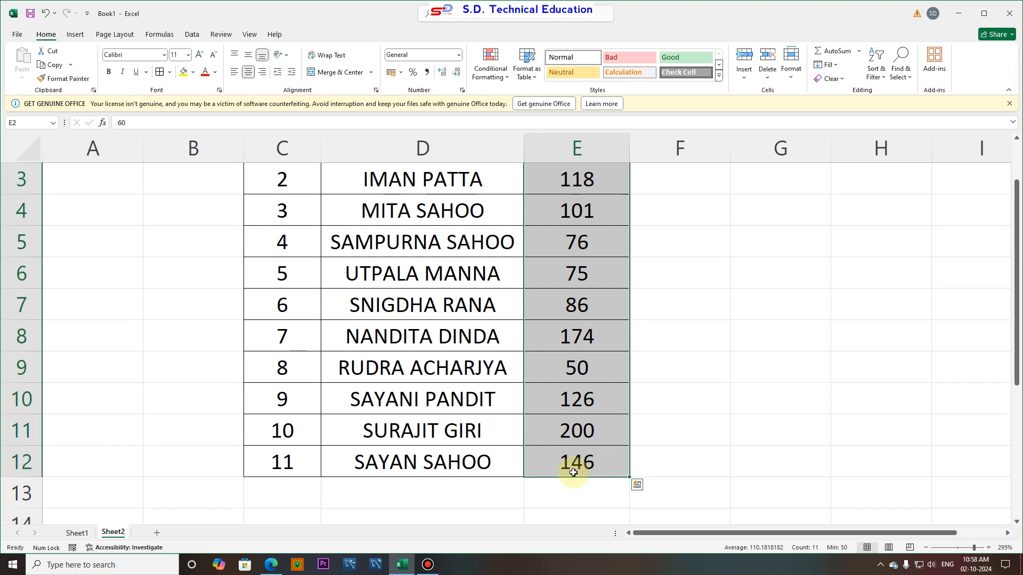
{"action": "scroll", "coordinate": [571, 464], "scroll_direction": "up", "scroll_amount": 1}
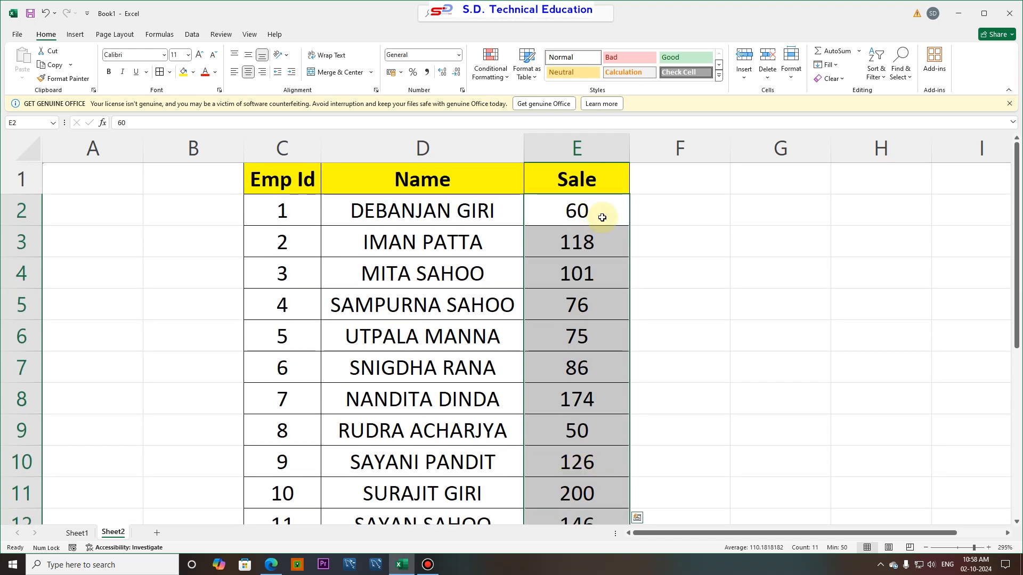
{"action": "scroll", "coordinate": [602, 277], "scroll_direction": "down", "scroll_amount": 3}
{"action": "scroll", "coordinate": [605, 336], "scroll_direction": "up", "scroll_amount": 3}
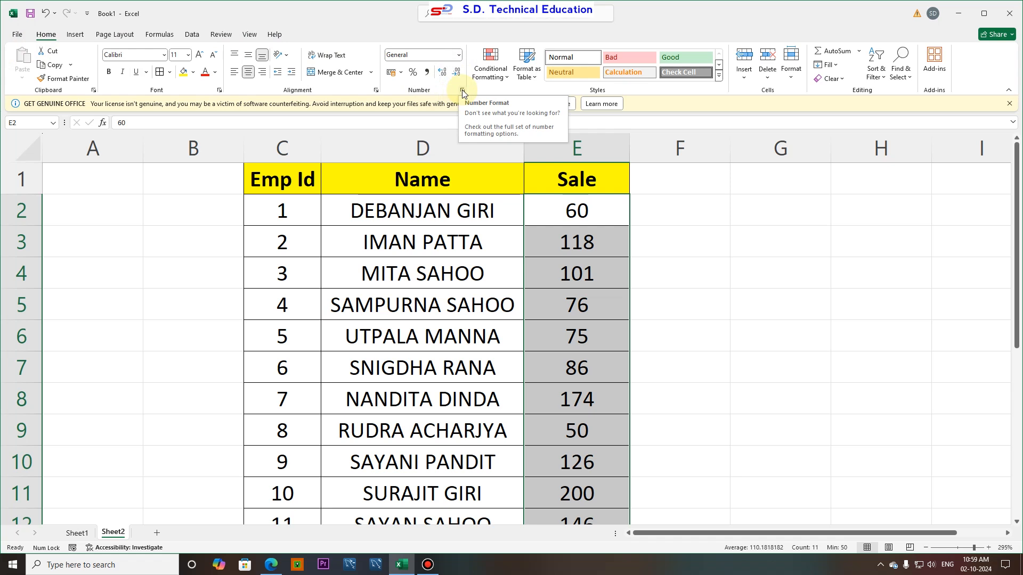
{"action": "left_click", "coordinate": [462, 89]}
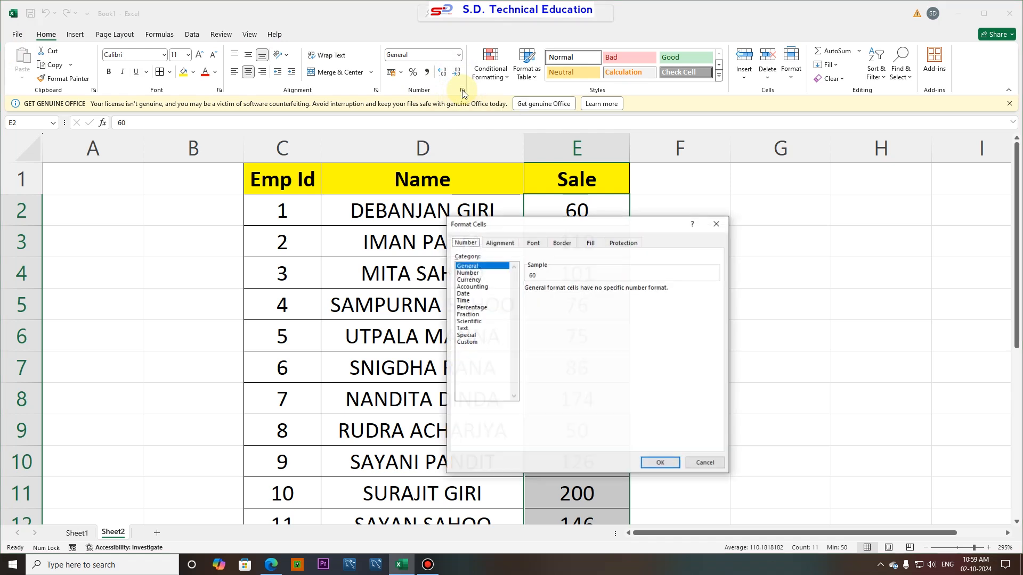
{"action": "left_click_drag", "start_coordinate": [517, 221], "coordinate": [486, 146]}
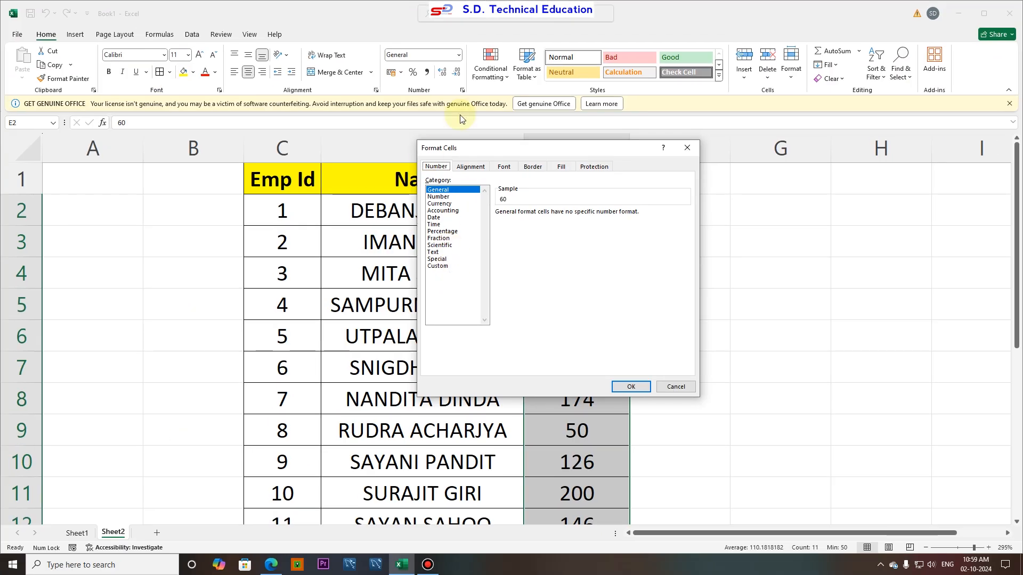
{"action": "left_click", "coordinate": [438, 266]}
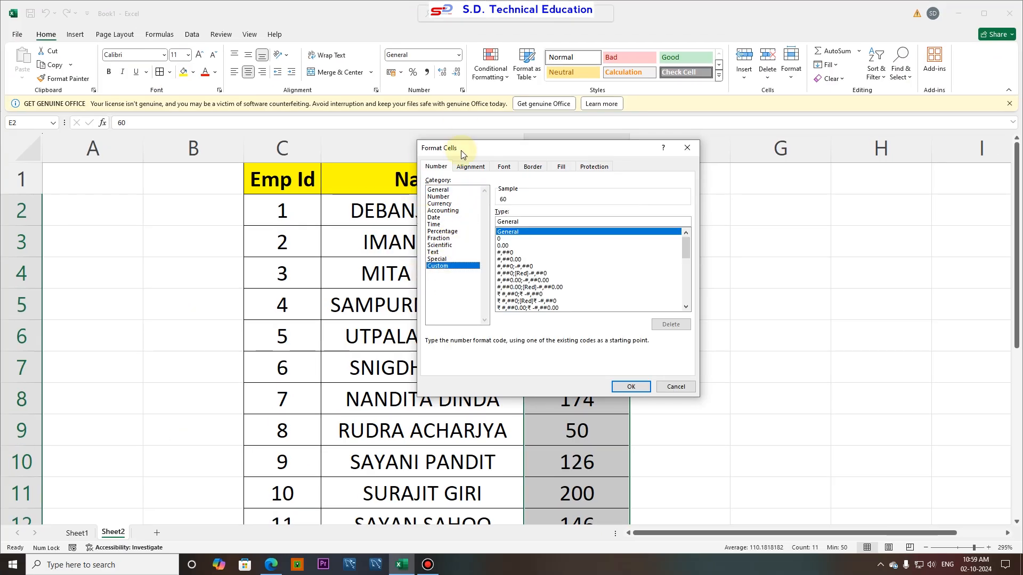
{"action": "left_click", "coordinate": [674, 387]}
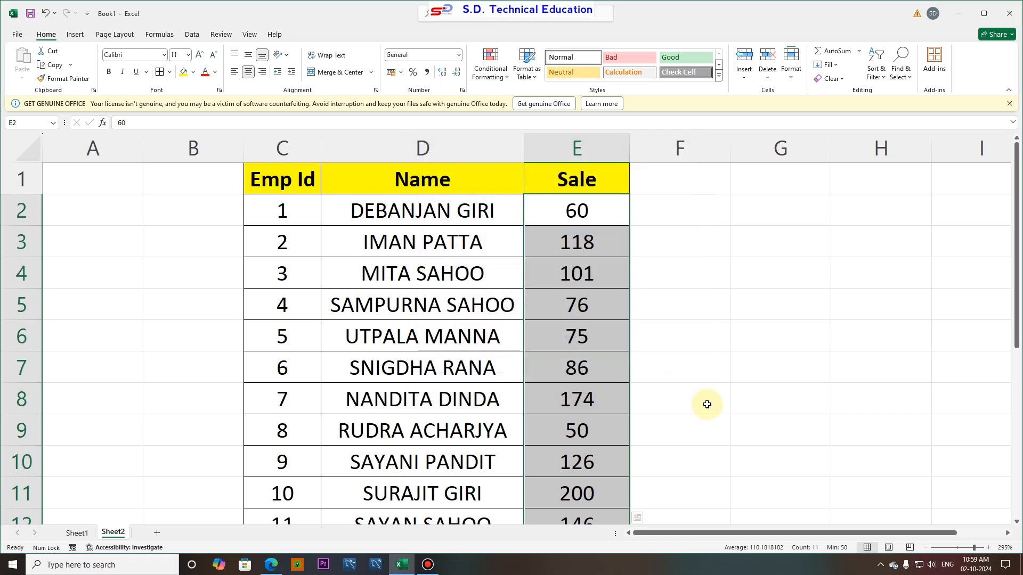
Step: Open the cell format settings for the selected Sale values, choose the Custom number category and clear its format code
{"action": "key", "text": "ctrl+1"}
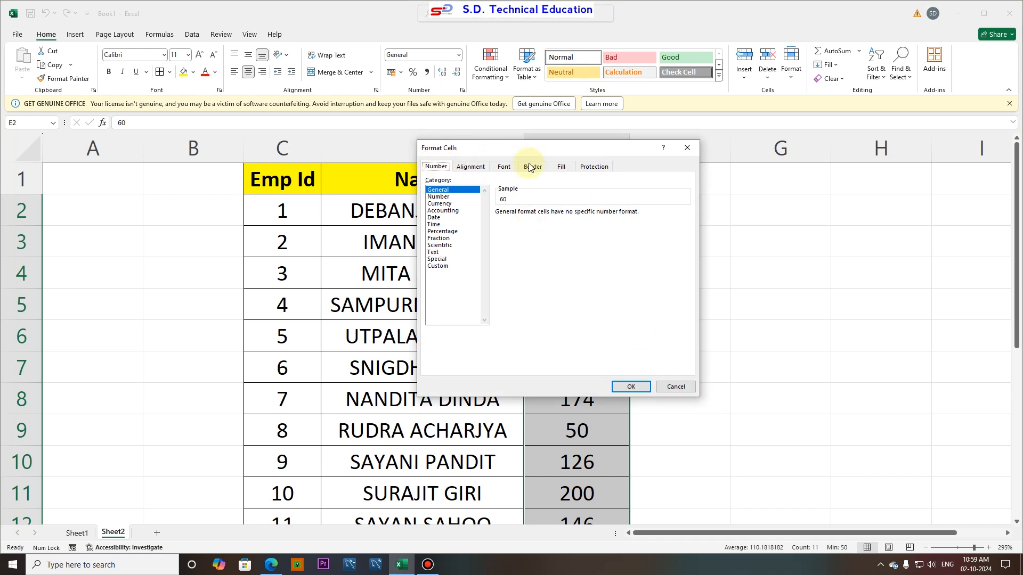
{"action": "left_click_drag", "start_coordinate": [513, 148], "coordinate": [519, 167]}
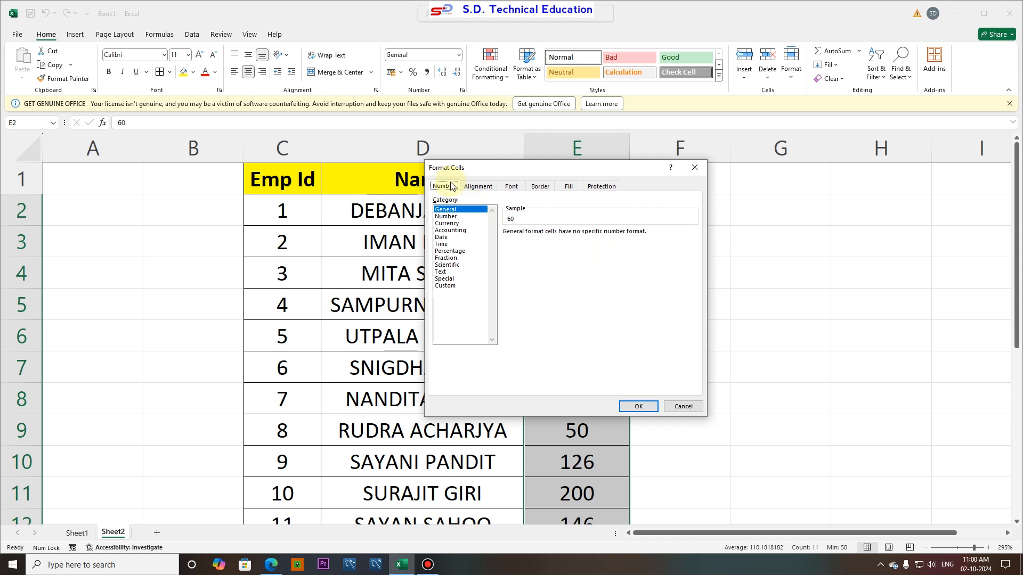
{"action": "left_click", "coordinate": [446, 286]}
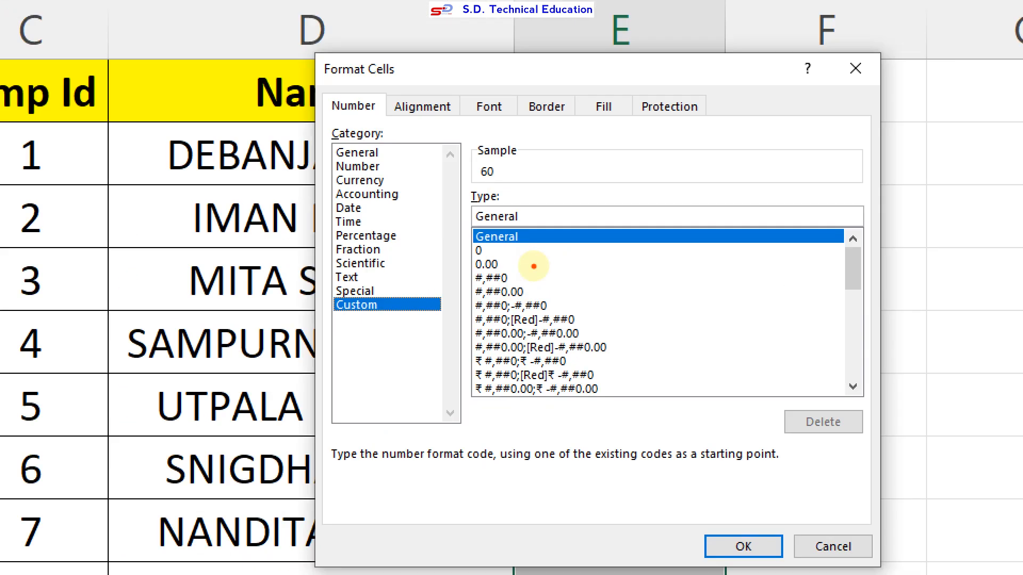
{"action": "left_click_drag", "start_coordinate": [341, 320], "coordinate": [386, 318]}
{"action": "mouse_move", "coordinate": [471, 224]}
{"action": "left_mouse_down"}
{"action": "mouse_move", "coordinate": [527, 228]}
{"action": "mouse_move", "coordinate": [526, 203]}
{"action": "mouse_move", "coordinate": [472, 204]}
{"action": "mouse_move", "coordinate": [471, 222]}
{"action": "left_mouse_up"}
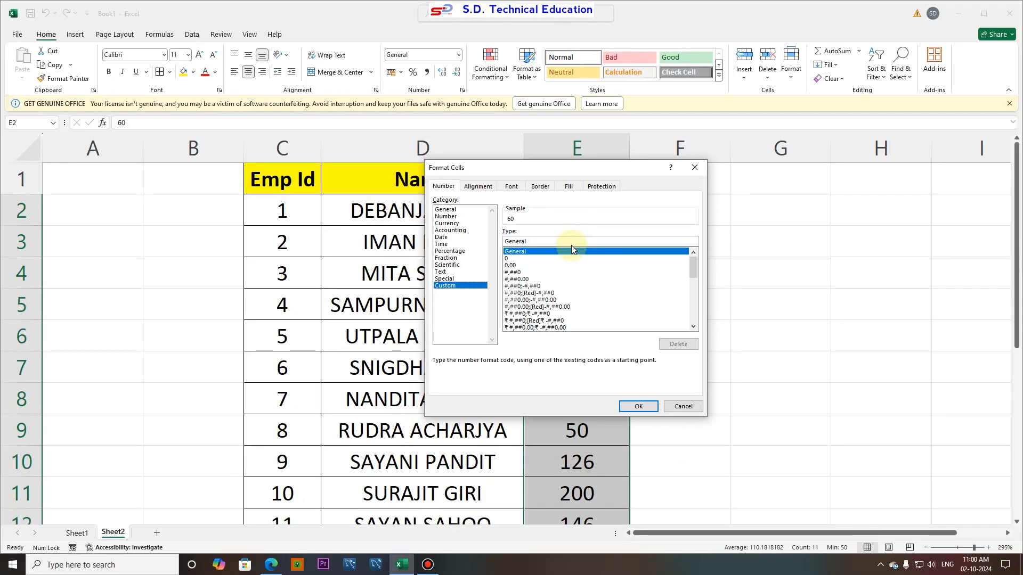
{"action": "left_click_drag", "start_coordinate": [609, 224], "coordinate": [462, 222]}
{"action": "key", "text": "BackSpace"}
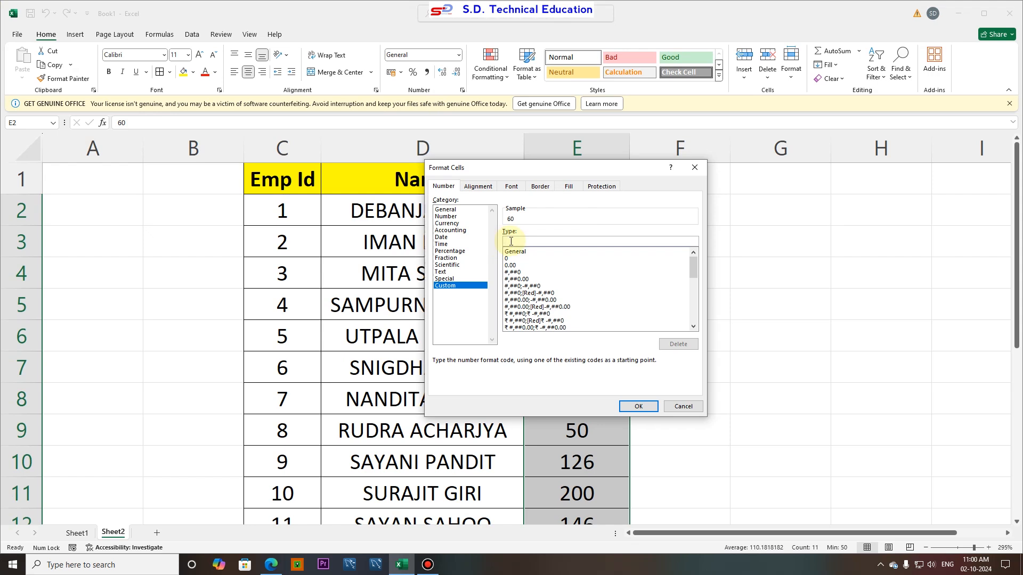
Step: Start the custom format code with the condition [>100]
{"action": "type", "text": "["}
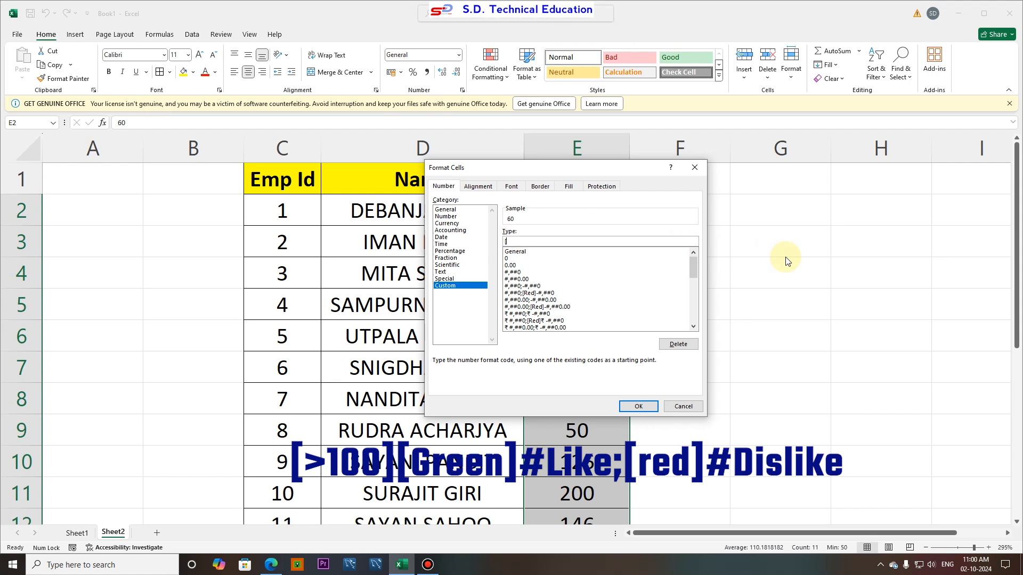
{"action": "type", "text": ">100"}
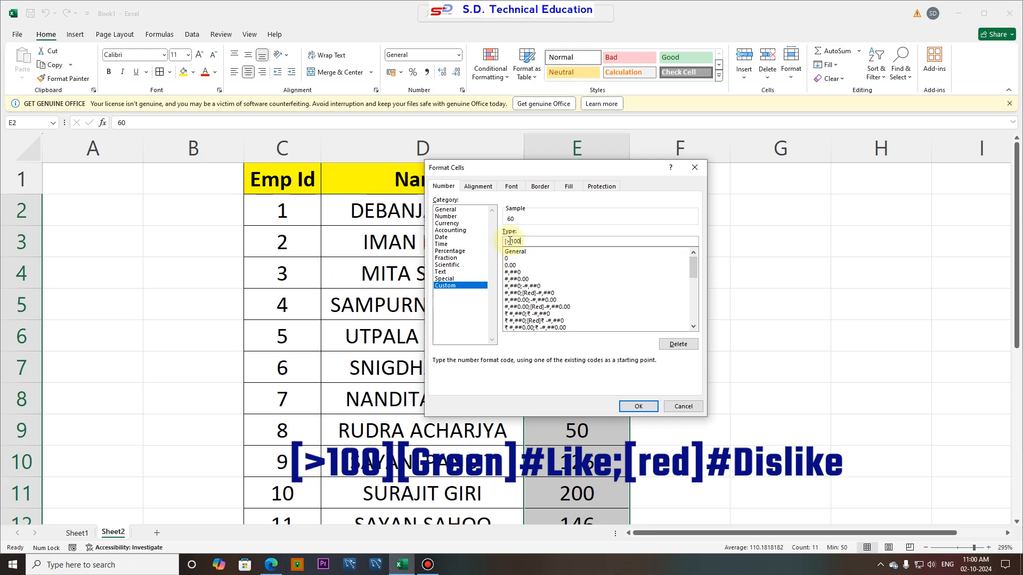
{"action": "type", "text": "]"}
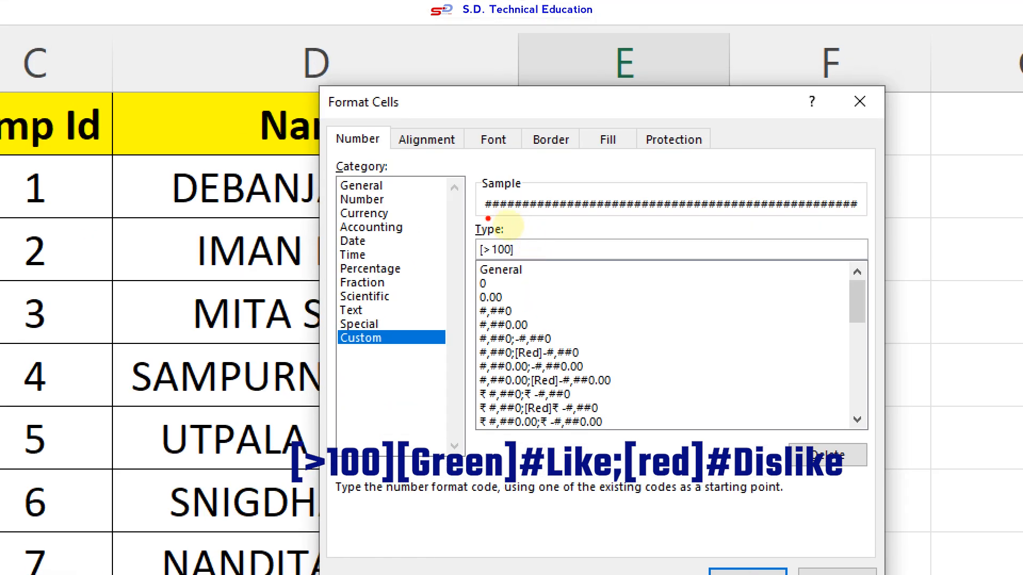
{"action": "left_click_drag", "start_coordinate": [487, 219], "coordinate": [624, 218]}
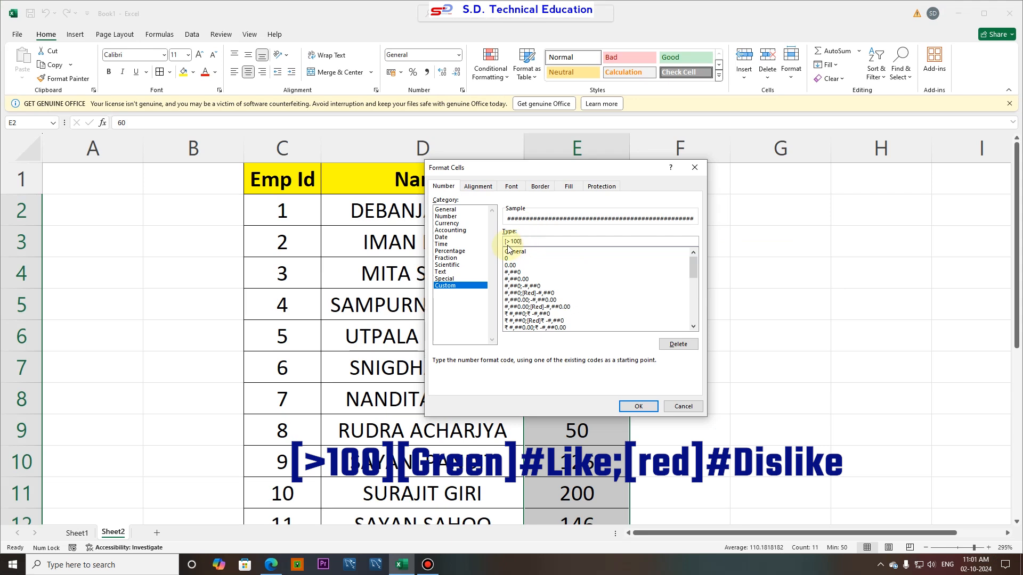
Step: Extend the custom format code with the colour [Green] and the digit placeholder #
{"action": "type", "text": "]"}
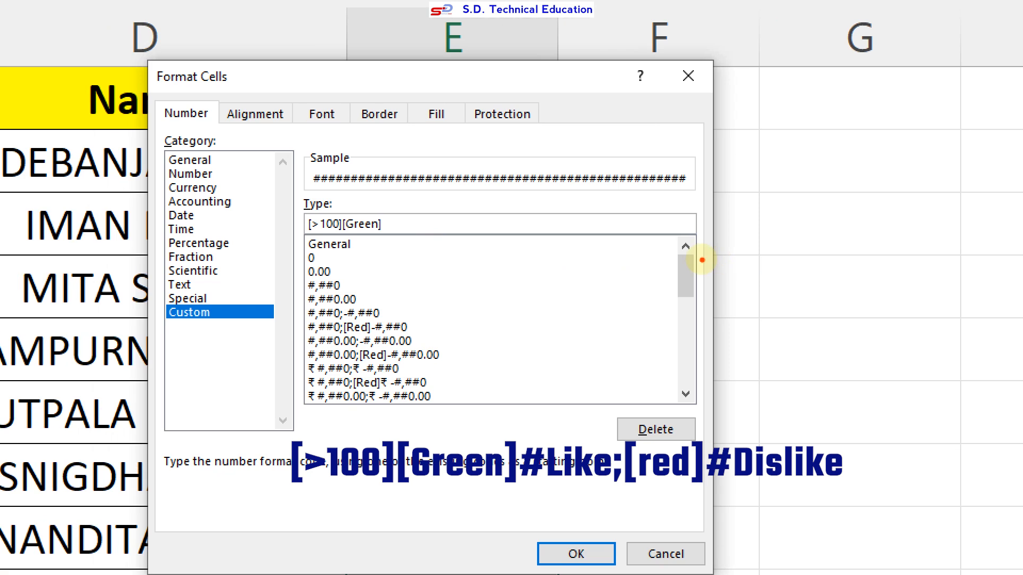
{"action": "left_click_drag", "start_coordinate": [308, 234], "coordinate": [344, 232]}
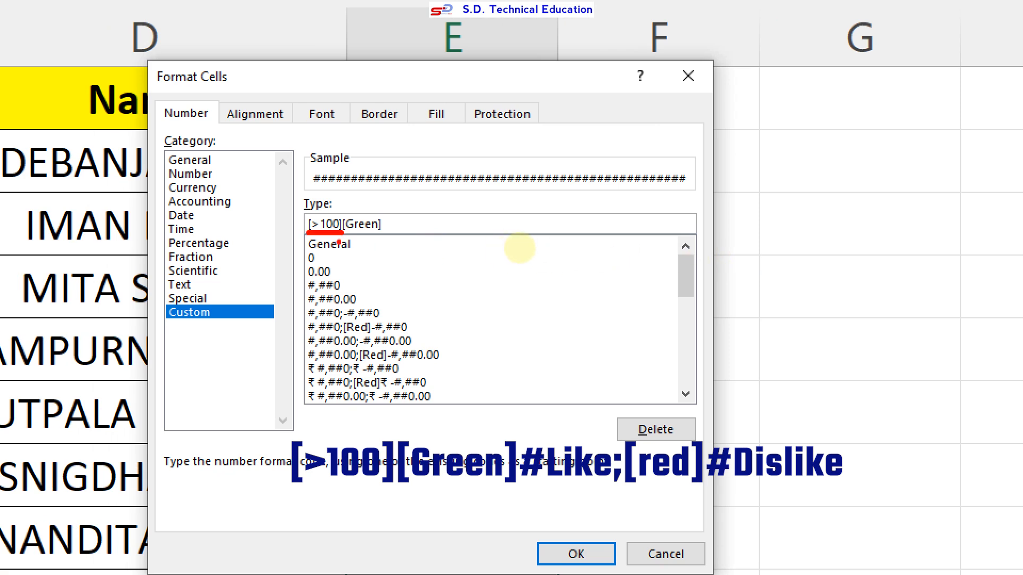
{"action": "left_click_drag", "start_coordinate": [352, 233], "coordinate": [387, 233]}
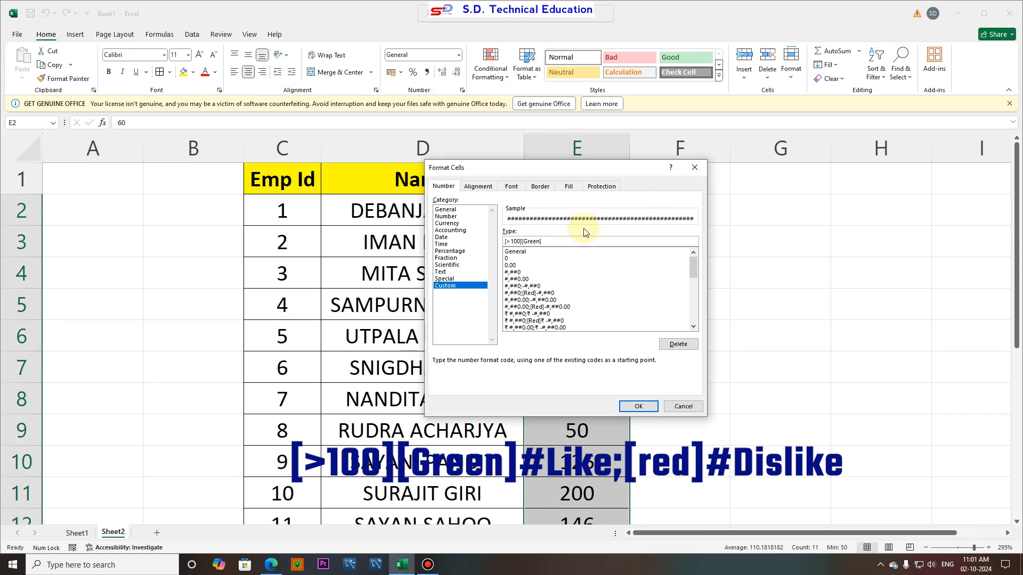
{"action": "type", "text": "#"}
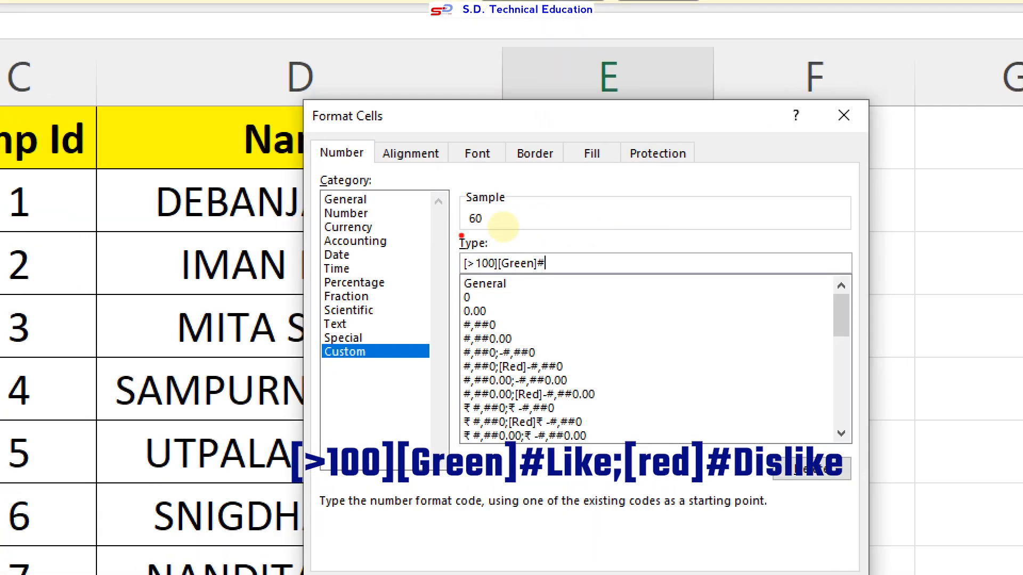
{"action": "left_click_drag", "start_coordinate": [502, 227], "coordinate": [530, 223]}
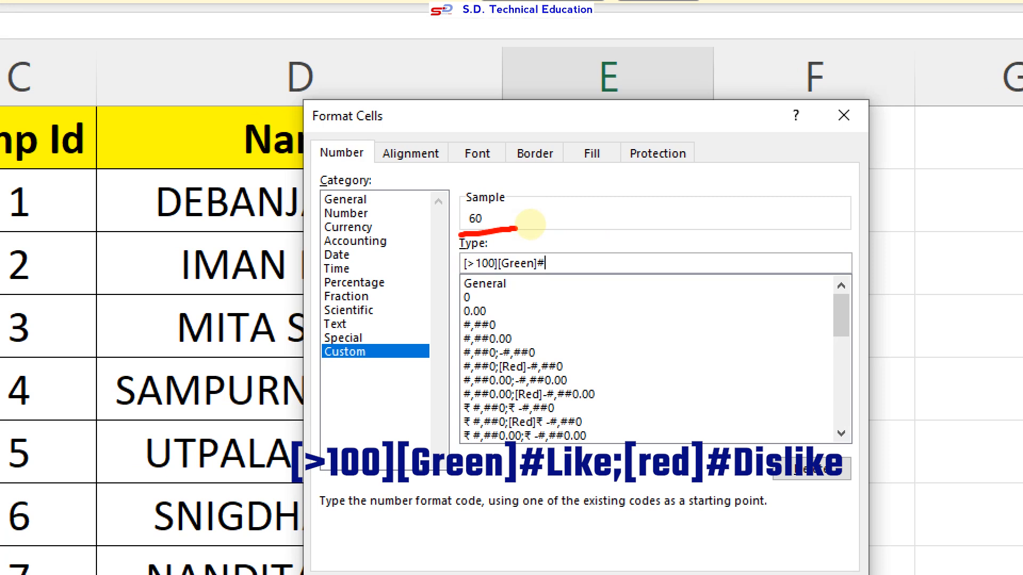
{"action": "left_click_drag", "start_coordinate": [459, 273], "coordinate": [559, 272]}
{"action": "left_click_drag", "start_coordinate": [471, 229], "coordinate": [516, 228]}
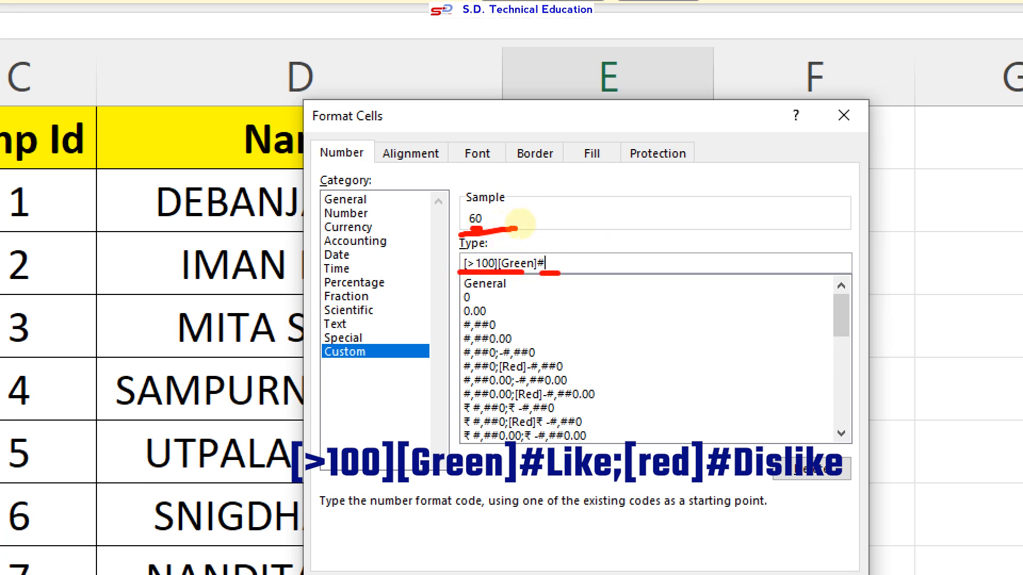
{"action": "key", "text": "Escape"}
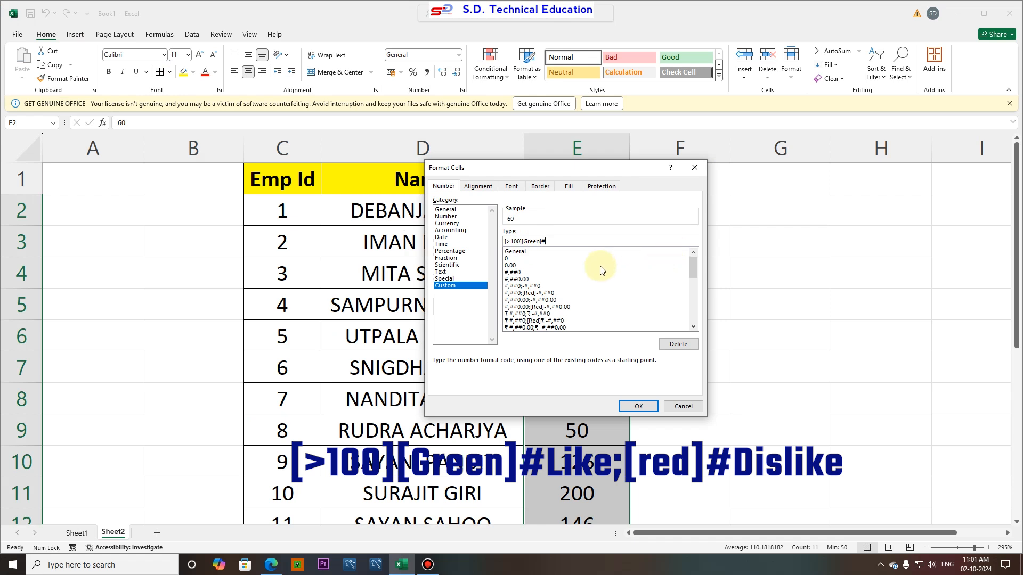
{"action": "key", "text": "ctrl+1"}
Step: Insert the thumbs up emoji at the end of the format code, after [Green]#
{"action": "left_click", "coordinate": [555, 242]}
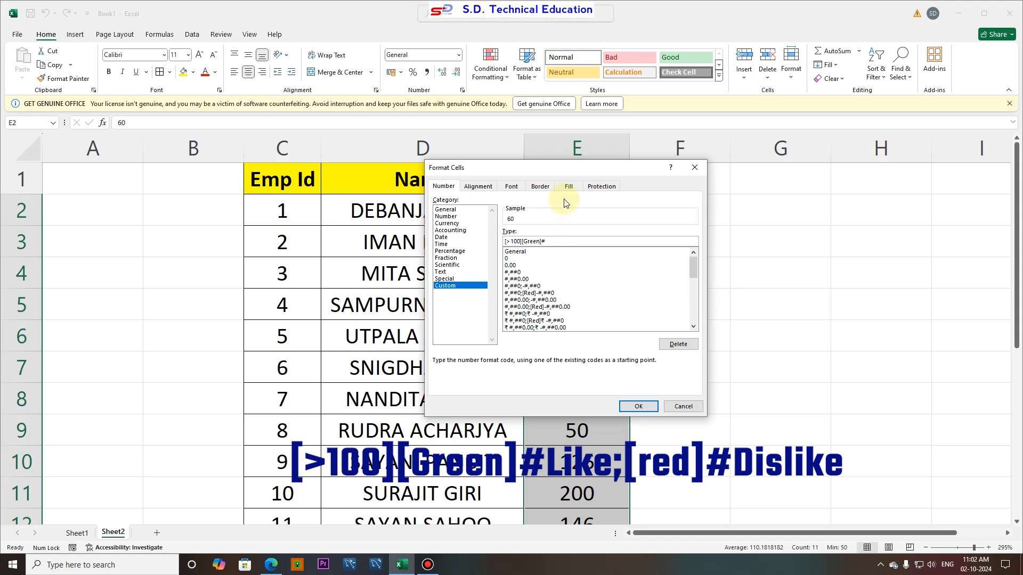
{"action": "key", "text": "super+period"}
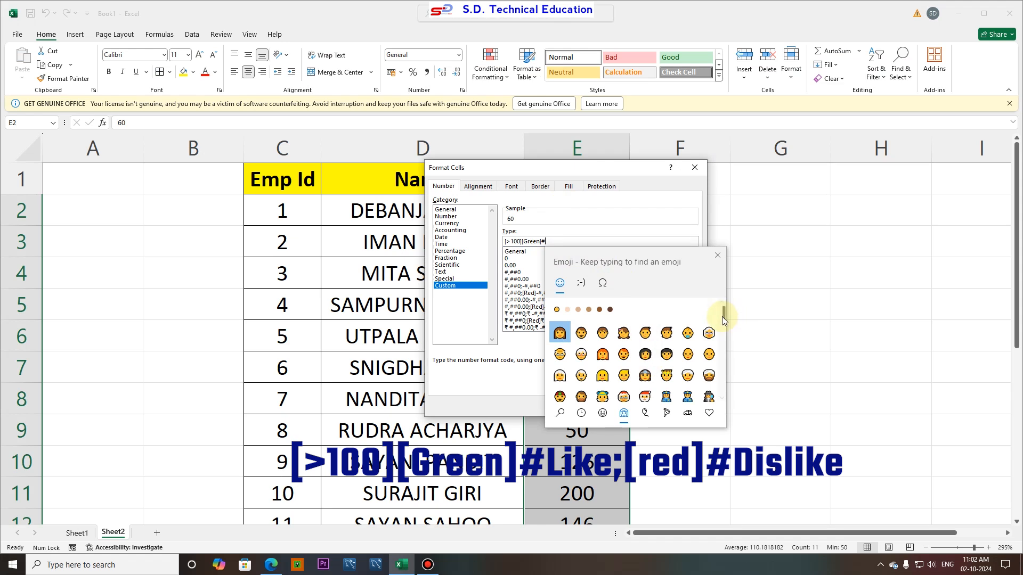
{"action": "left_click_drag", "start_coordinate": [721, 316], "coordinate": [717, 390]}
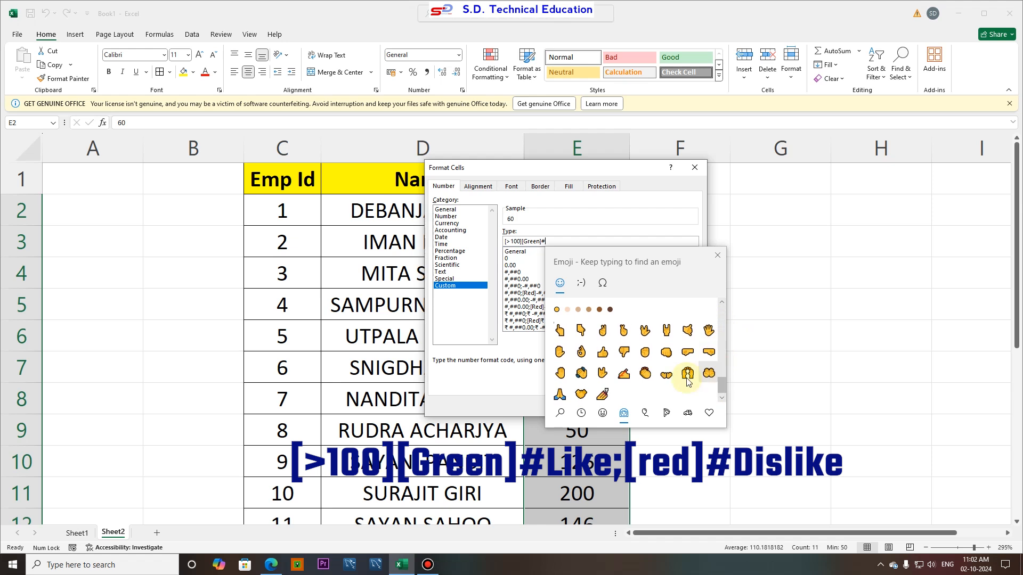
{"action": "left_click", "coordinate": [604, 353]}
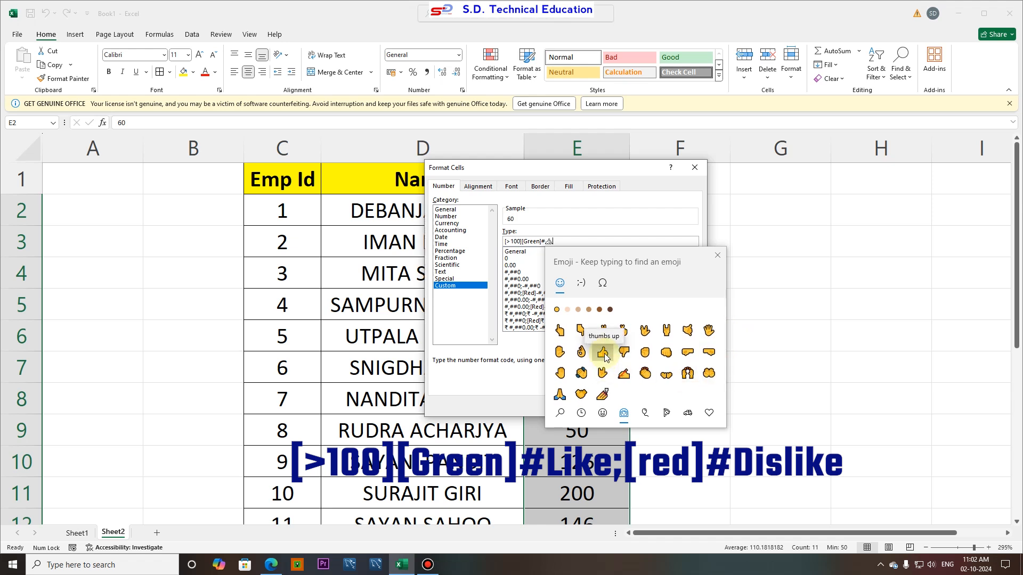
{"action": "left_click", "coordinate": [718, 256]}
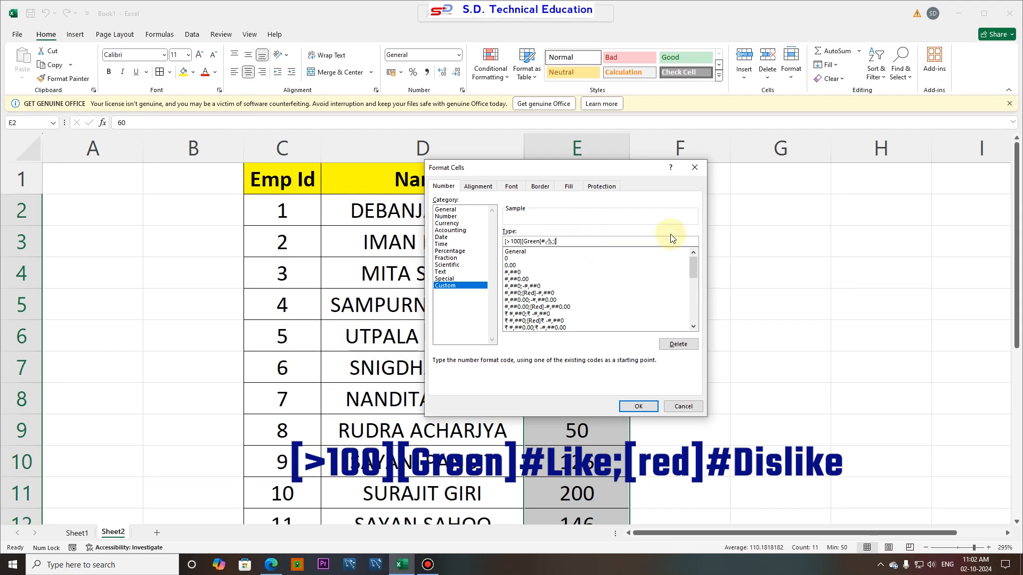
Step: Add a second section ;[red]# followed by the thumbs down emoji to the format code
{"action": "type", "text": "re"}
{"action": "key", "text": "super+period"}
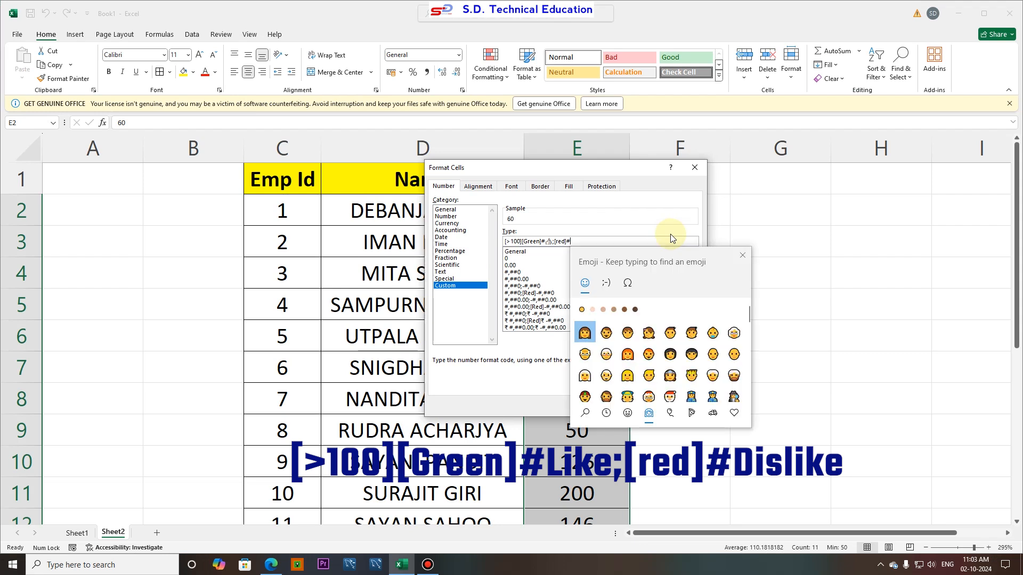
{"action": "scroll", "coordinate": [673, 347], "scroll_direction": "down", "scroll_amount": 5}
{"action": "scroll", "coordinate": [673, 348], "scroll_direction": "down", "scroll_amount": 10}
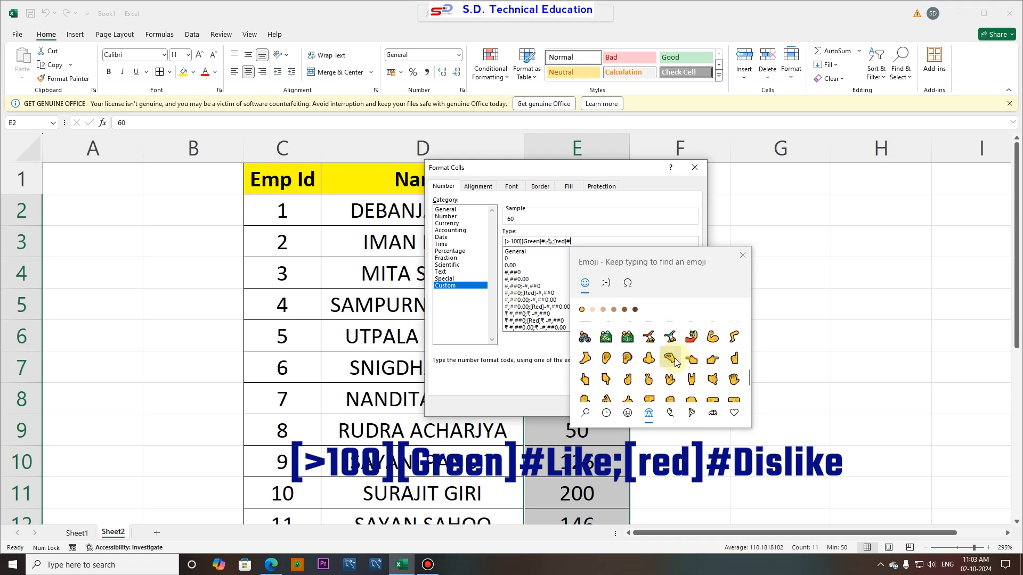
{"action": "scroll", "coordinate": [650, 376], "scroll_direction": "down", "scroll_amount": 2}
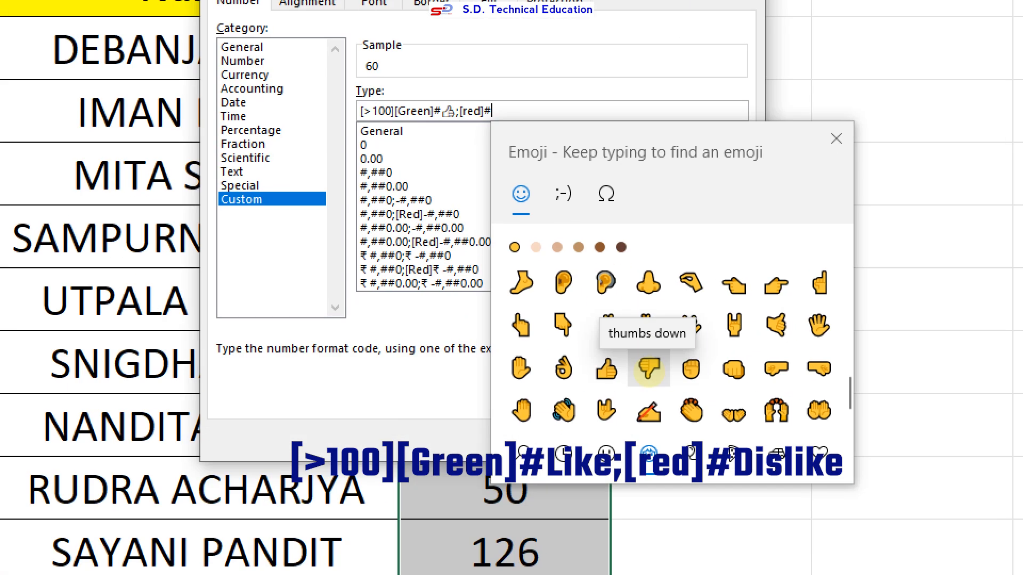
{"action": "left_click", "coordinate": [650, 371]}
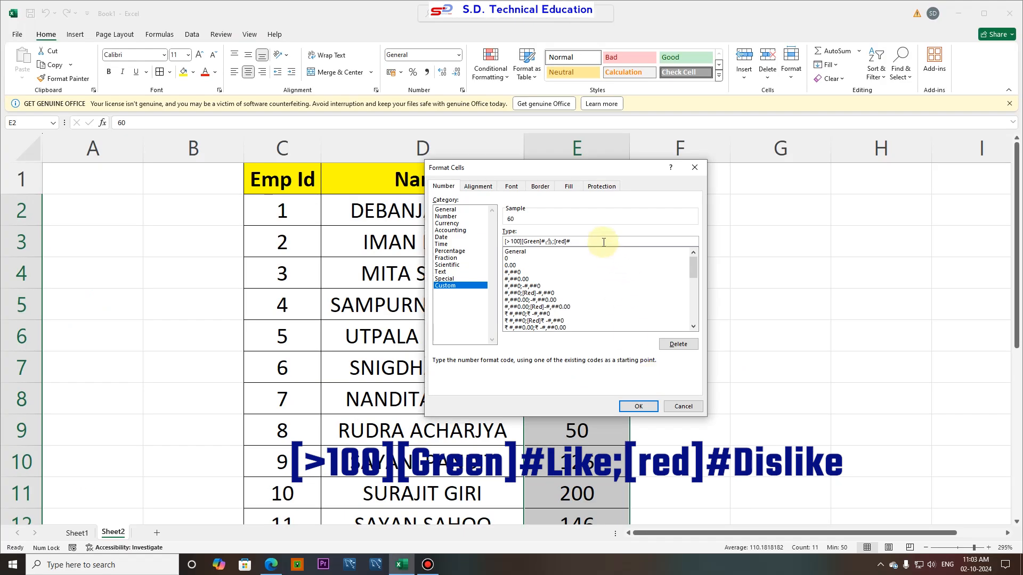
{"action": "key", "text": "super+period"}
{"action": "scroll", "coordinate": [687, 365], "scroll_direction": "down", "scroll_amount": 5}
{"action": "scroll", "coordinate": [688, 365], "scroll_direction": "down", "scroll_amount": 6}
{"action": "left_click", "coordinate": [655, 360]}
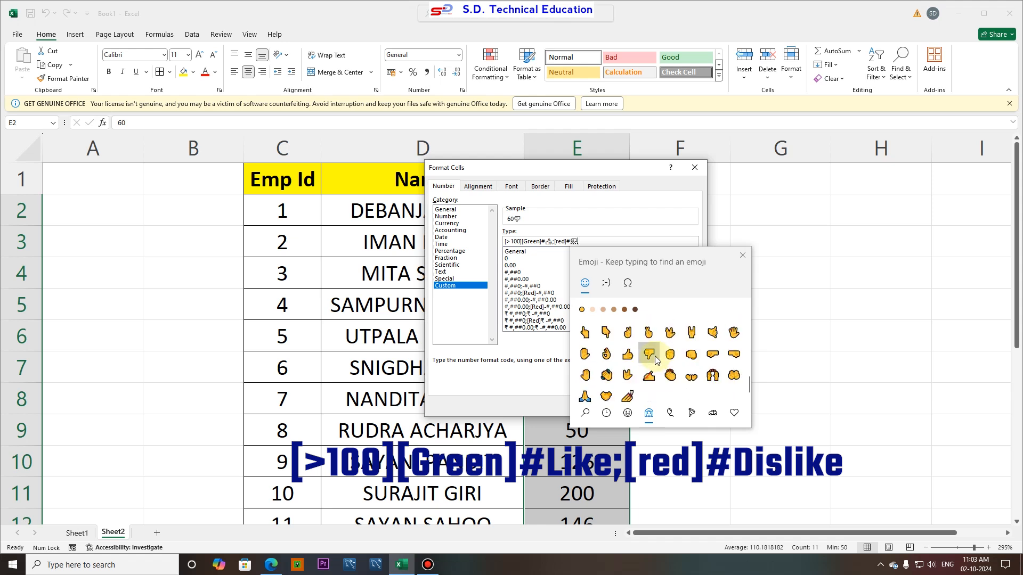
{"action": "left_click", "coordinate": [745, 254]}
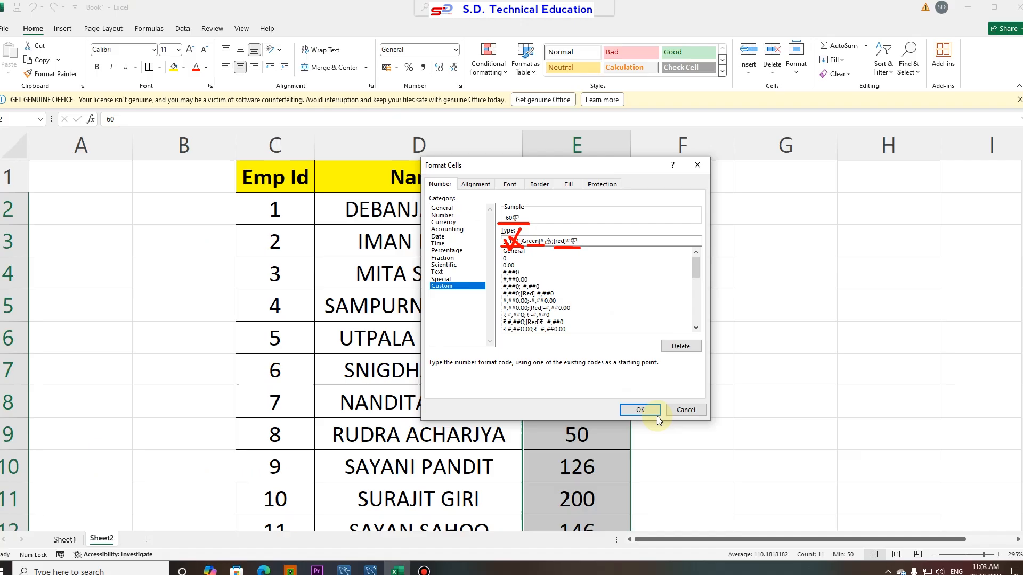
Step: Apply the custom number format to the selected Sale values and check the formatted column
{"action": "left_click", "coordinate": [690, 559]}
{"action": "scroll", "coordinate": [580, 397], "scroll_direction": "down", "scroll_amount": 2}
{"action": "scroll", "coordinate": [581, 393], "scroll_direction": "up", "scroll_amount": 2}
{"action": "left_click", "coordinate": [574, 298]}
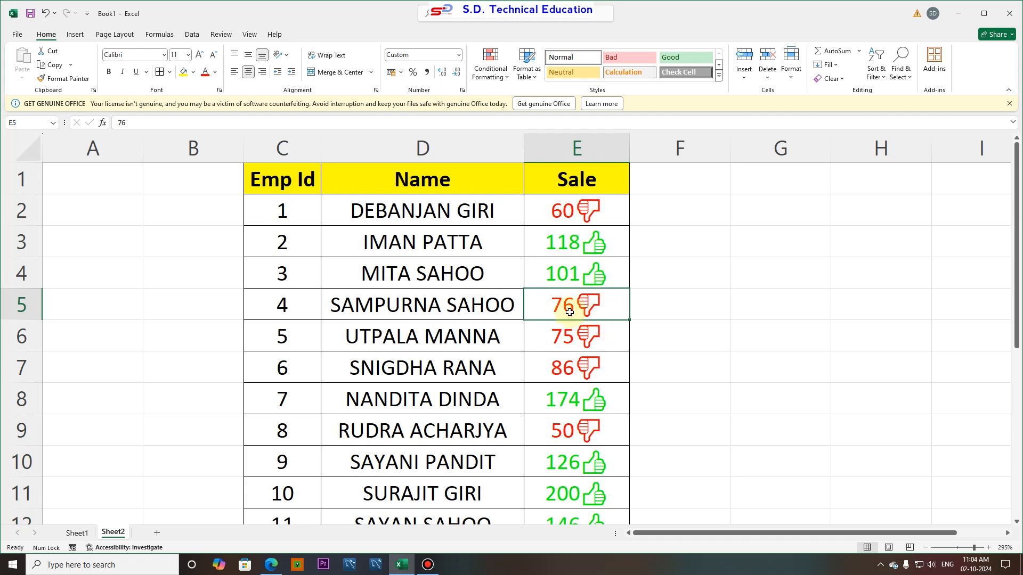
Step: Set the second employee's sale in cell E3 to 90
{"action": "left_click", "coordinate": [564, 241]}
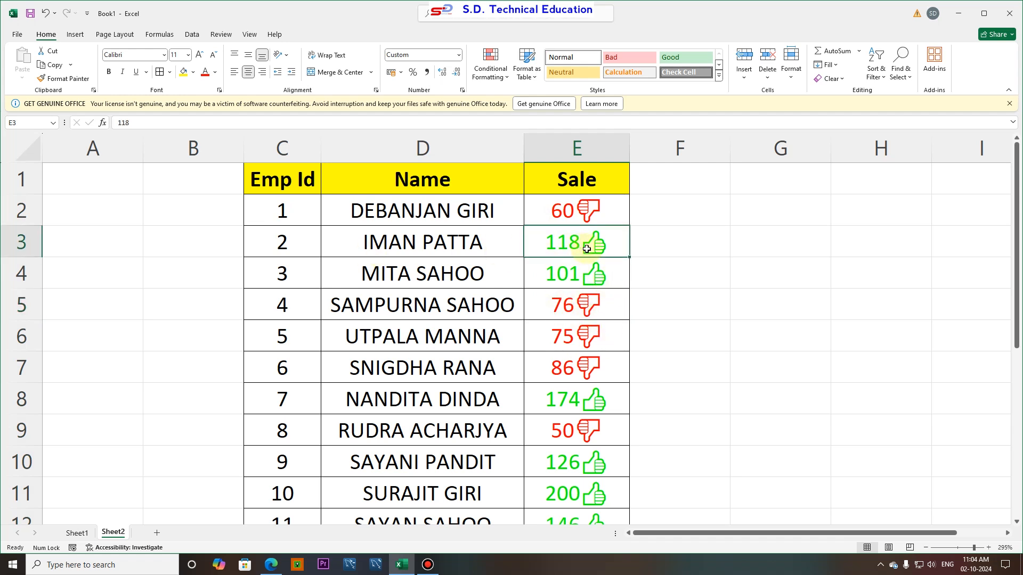
{"action": "type", "text": "90"}
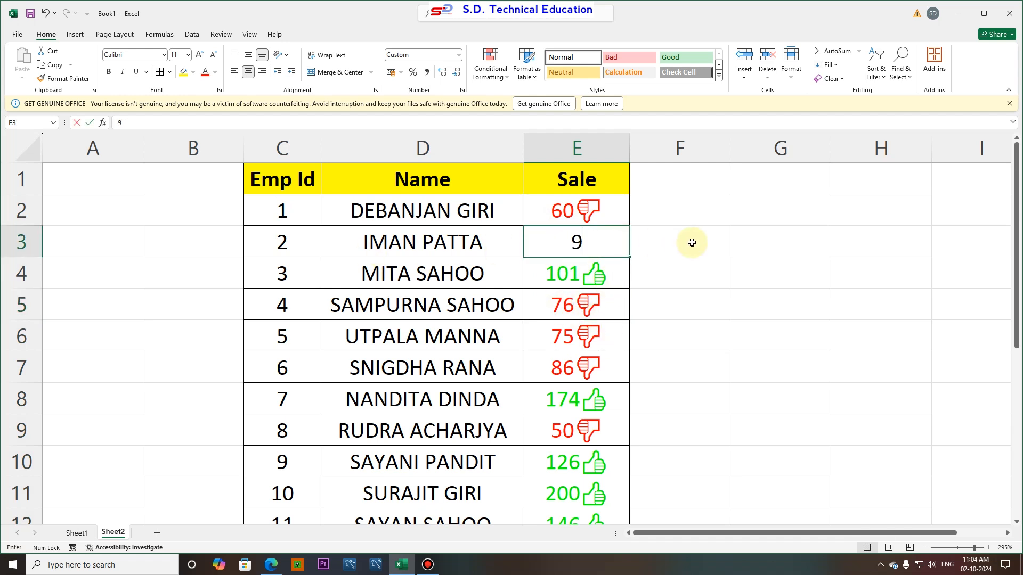
{"action": "key", "text": "Return"}
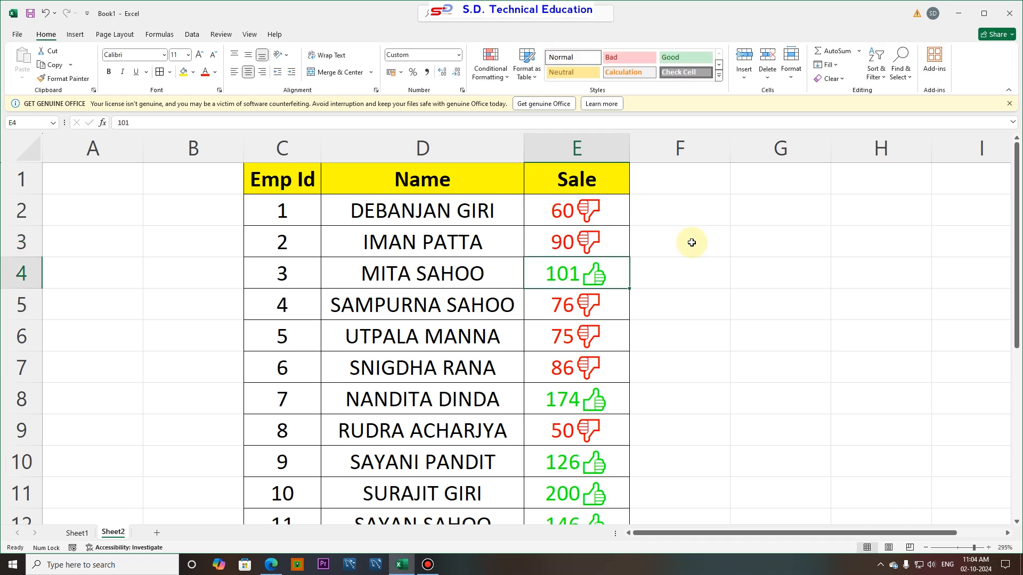
Step: Set the fourth employee's sale in cell E5 to 120
{"action": "key", "text": "Down"}
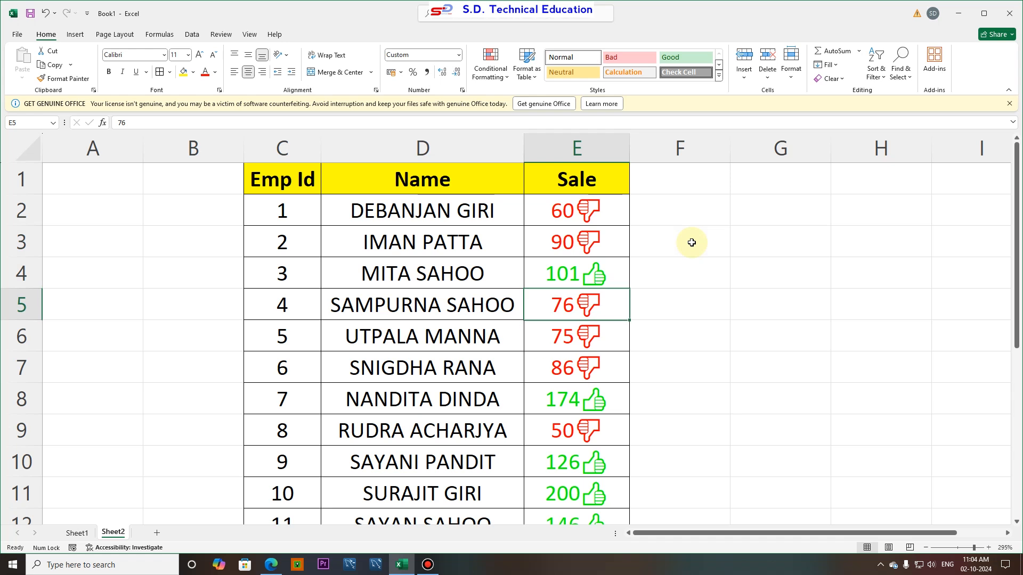
{"action": "type", "text": "120"}
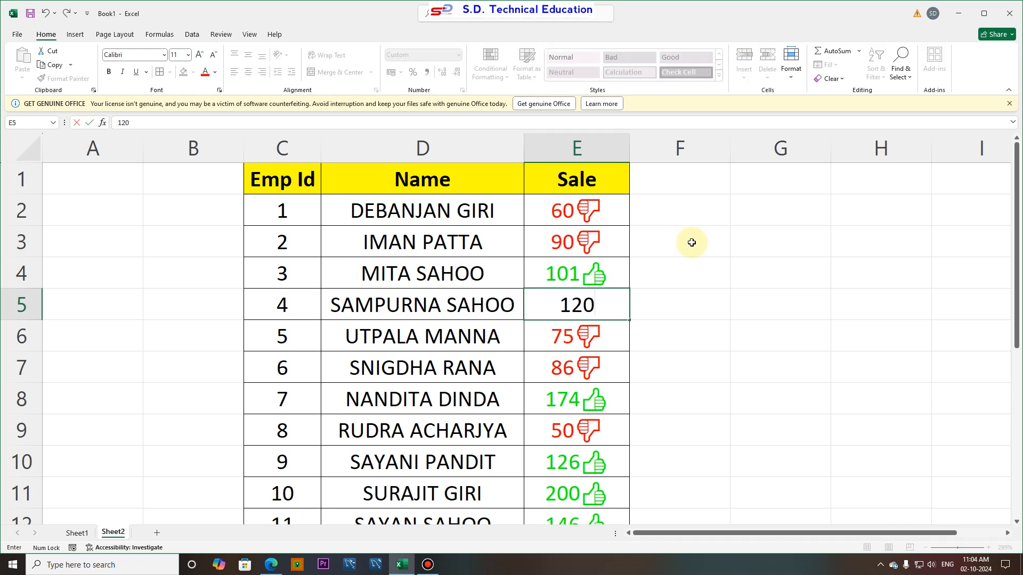
{"action": "key", "text": "Return"}
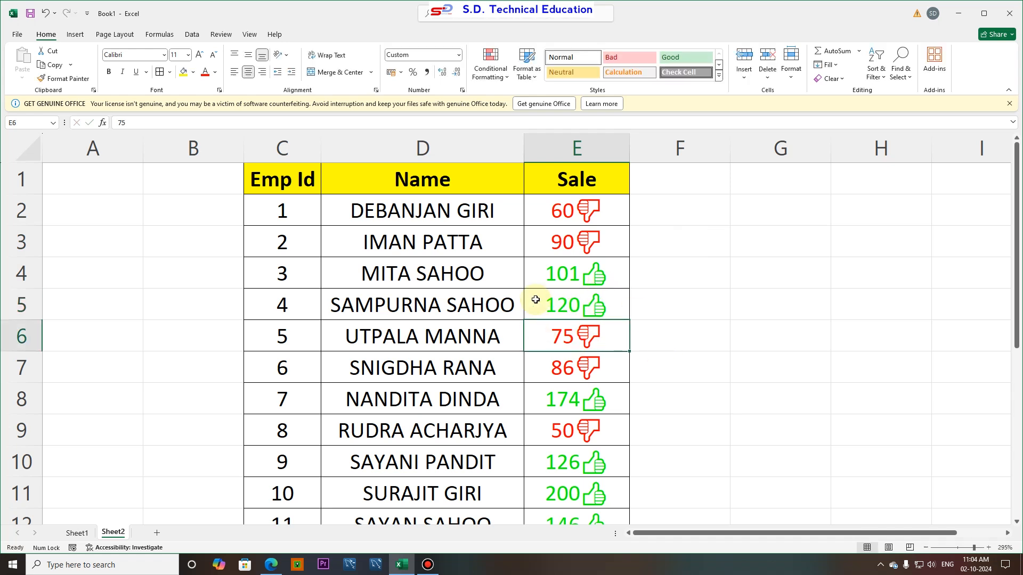